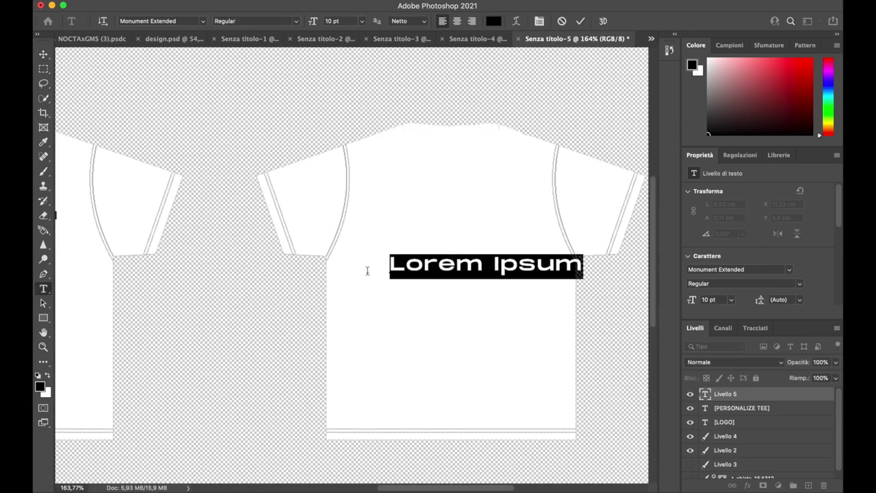
Step: Type the bracketed text layer, then copy the X mark and rotate it onto the other sleeve
{"action": "type", "text": "[MIND"}
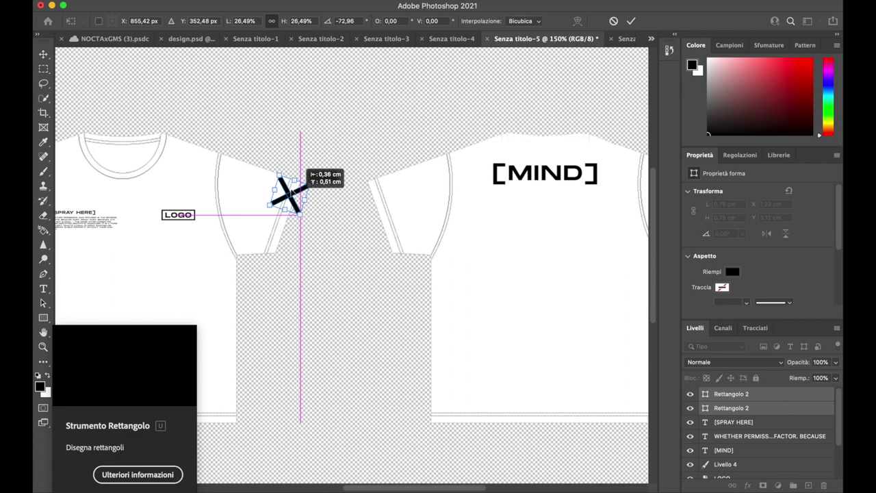
{"action": "right_click", "coordinate": [732, 416]}
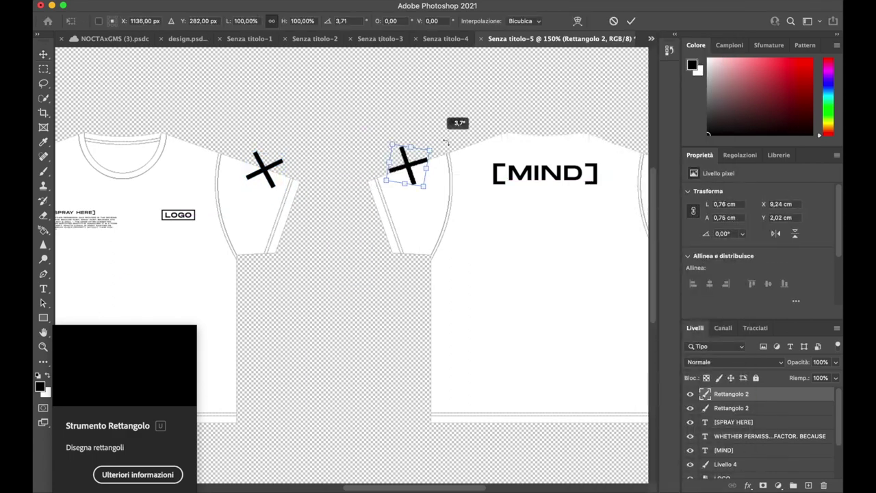
{"action": "left_click_drag", "start_coordinate": [450, 125], "coordinate": [429, 148]}
{"action": "key", "text": "Return"}
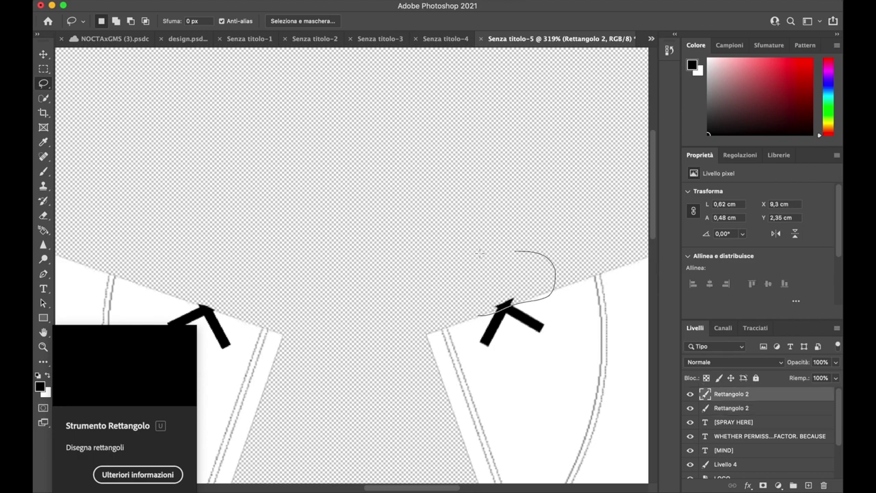
Step: Type the SPRAY lettering and draw a backing shape around SPRAY TEE for the badge
{"action": "key", "text": "super+0"}
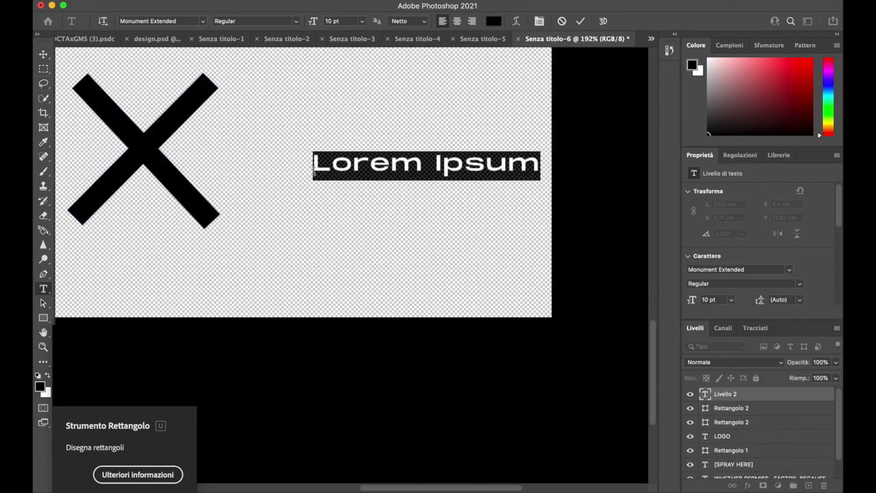
{"action": "type", "text": "SPRAY"}
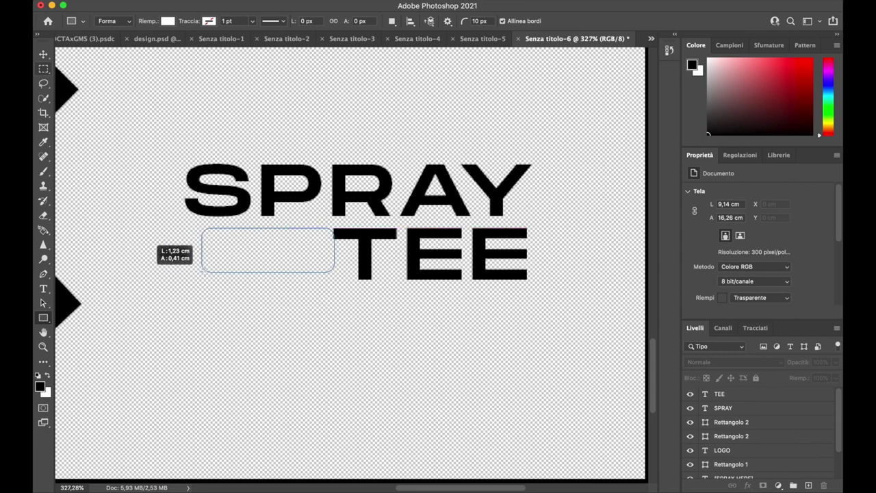
{"action": "key", "text": "v"}
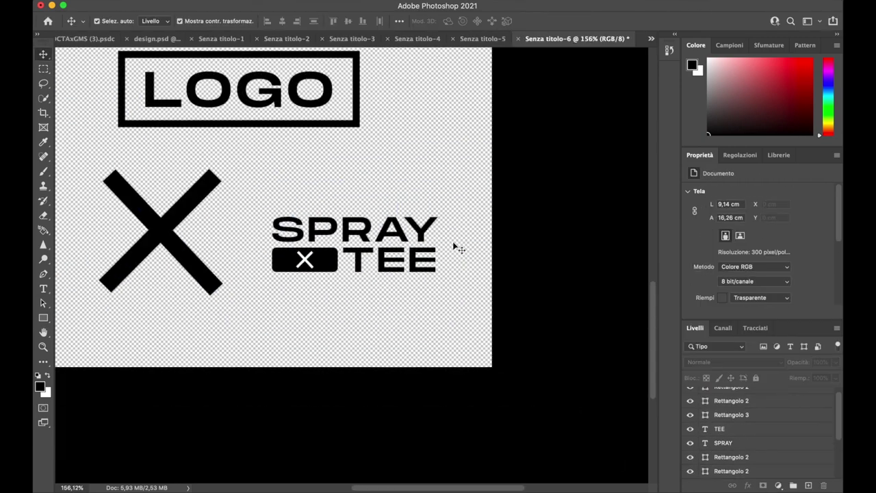
{"action": "left_click_drag", "start_coordinate": [250, 196], "coordinate": [504, 294]}
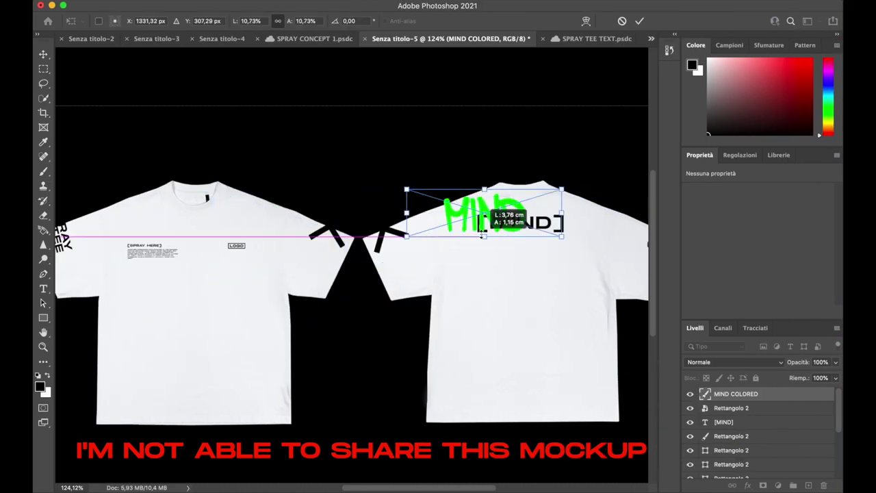
Step: Commit the scaled MIND graffiti on the back and shift its hue to red
{"action": "key", "text": "Return"}
{"action": "key", "text": "ctrl+u"}
{"action": "left_click_drag", "start_coordinate": [588, 76], "coordinate": [555, 79]}
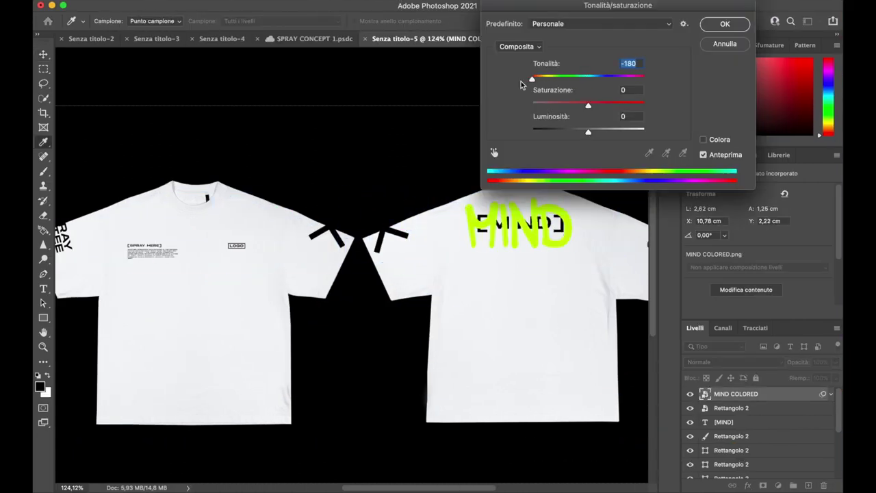
{"action": "key", "text": "Return"}
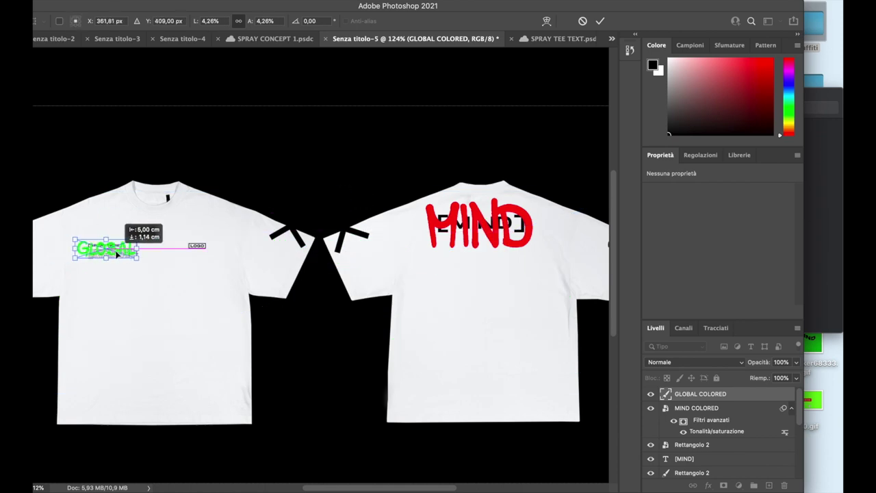
Step: Commit the scaled GLOBAL on the front chest and recolour it pink with Hue/Saturation
{"action": "key", "text": "Return"}
{"action": "key", "text": "ctrl+u"}
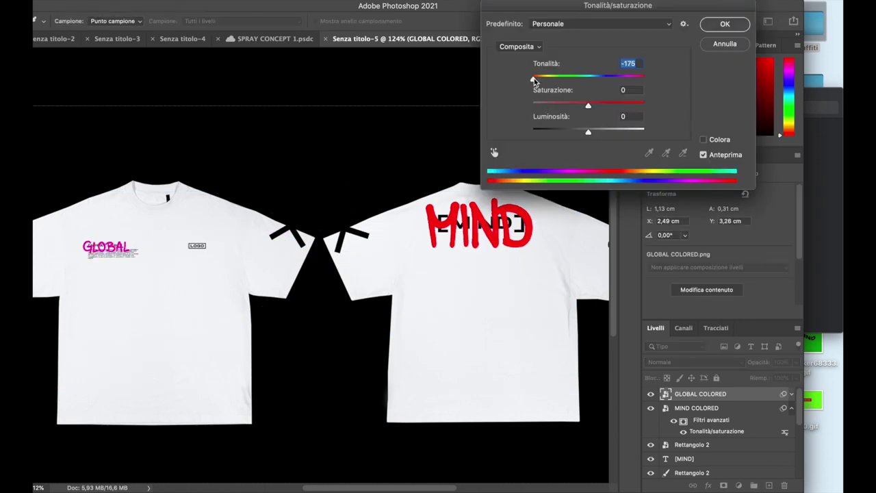
{"action": "key", "text": "Return"}
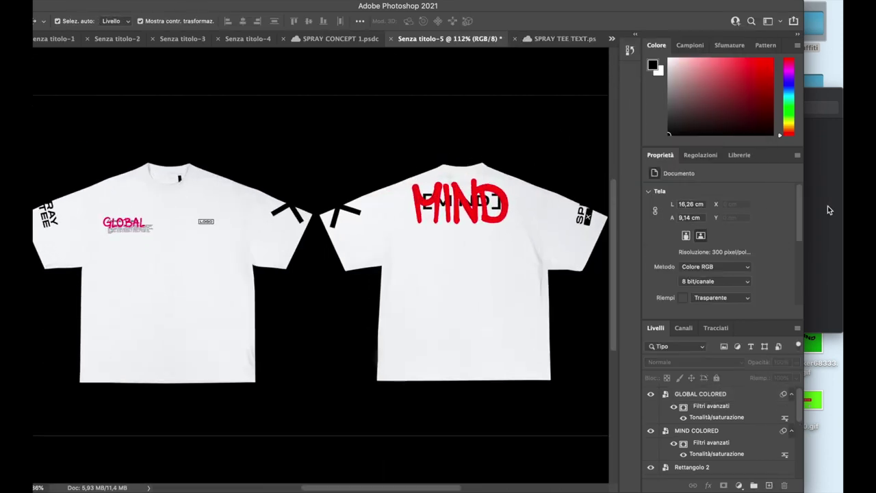
Step: Place the COLORED.png font sheet into the mockup and recolour the # symbol red
{"action": "left_click", "coordinate": [589, 204]}
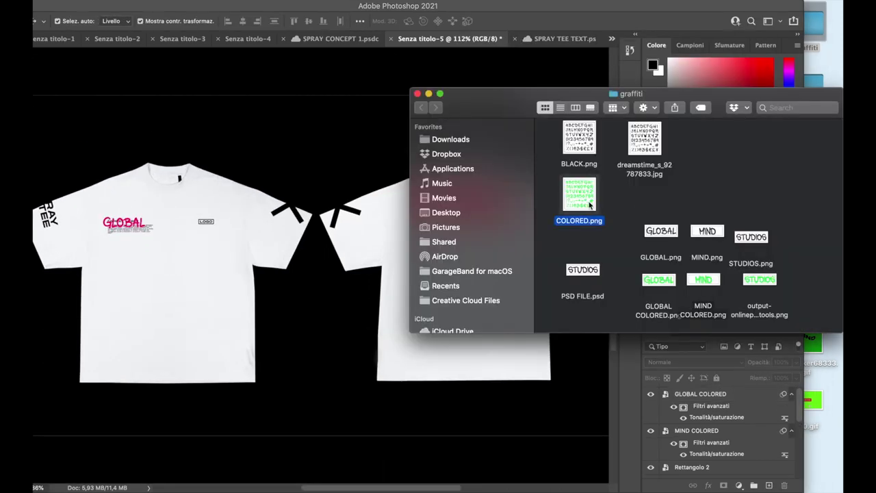
{"action": "left_click_drag", "start_coordinate": [579, 195], "coordinate": [322, 260]}
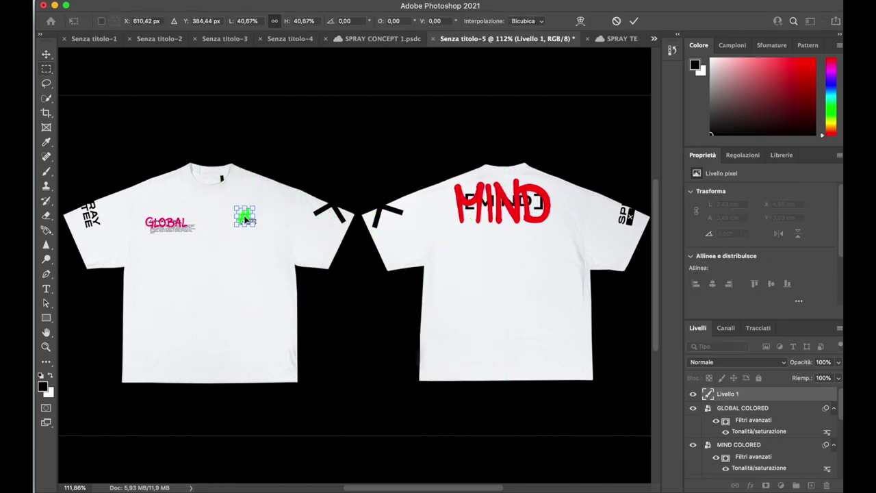
{"action": "key", "text": "ctrl+u"}
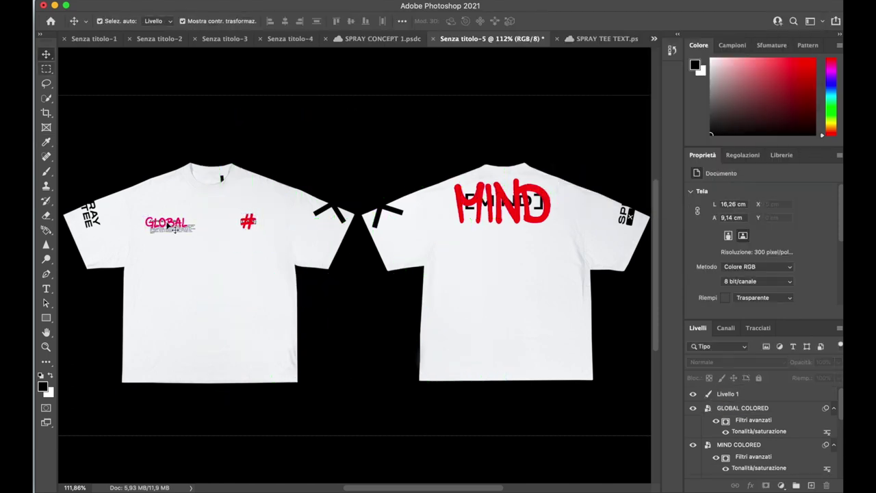
{"action": "key", "text": "ctrl+u"}
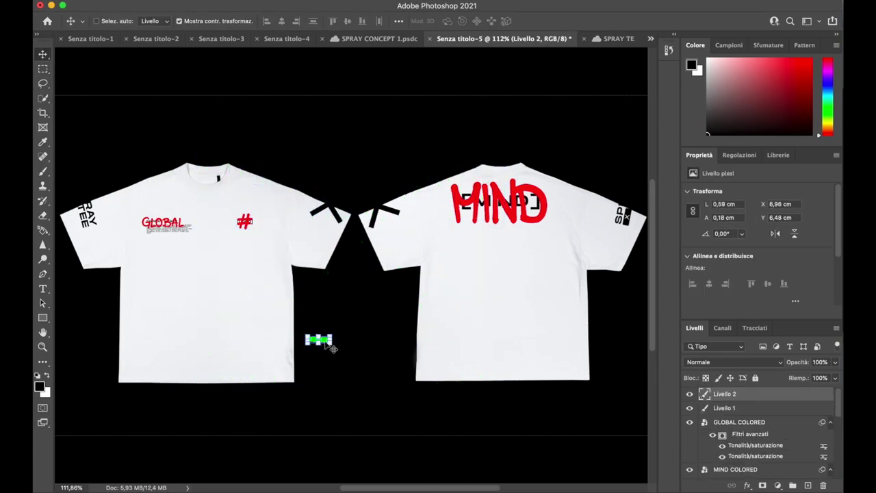
Step: Recolour the extracted dash cyan and stretch it along the sleeve
{"action": "key", "text": "ctrl+u"}
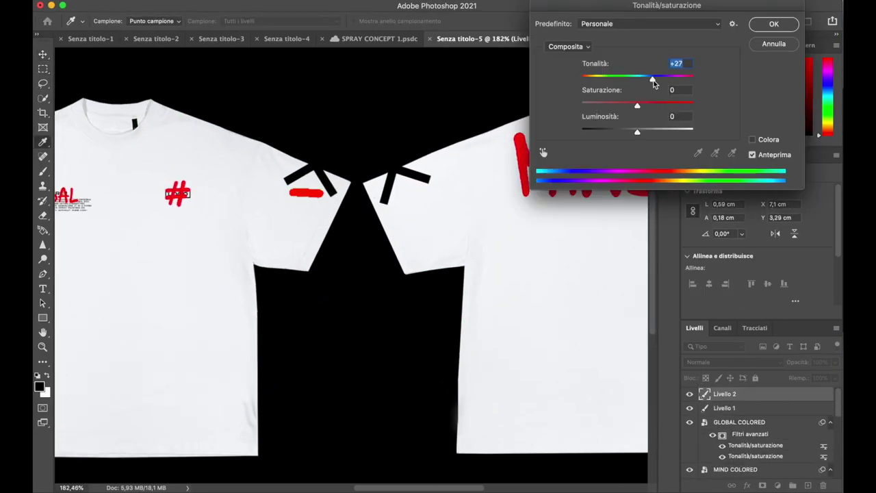
{"action": "key", "text": "Return"}
{"action": "key", "text": "v"}
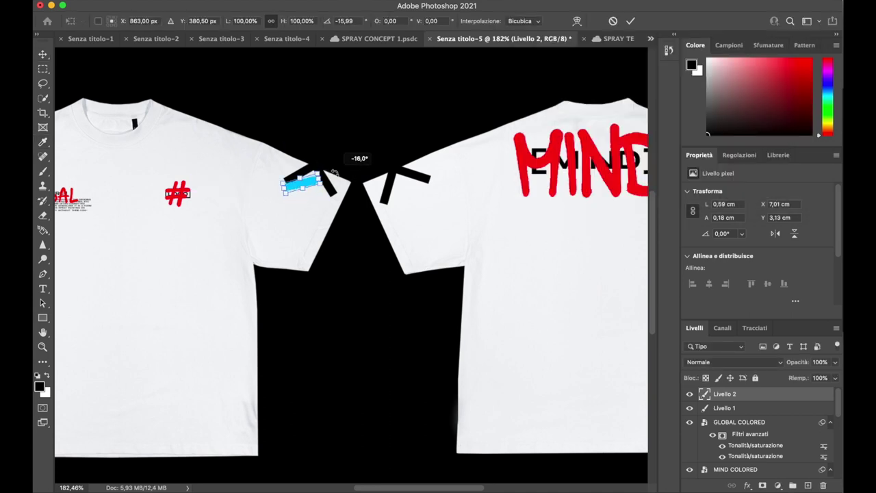
{"action": "left_click_drag", "start_coordinate": [316, 172], "coordinate": [336, 176]}
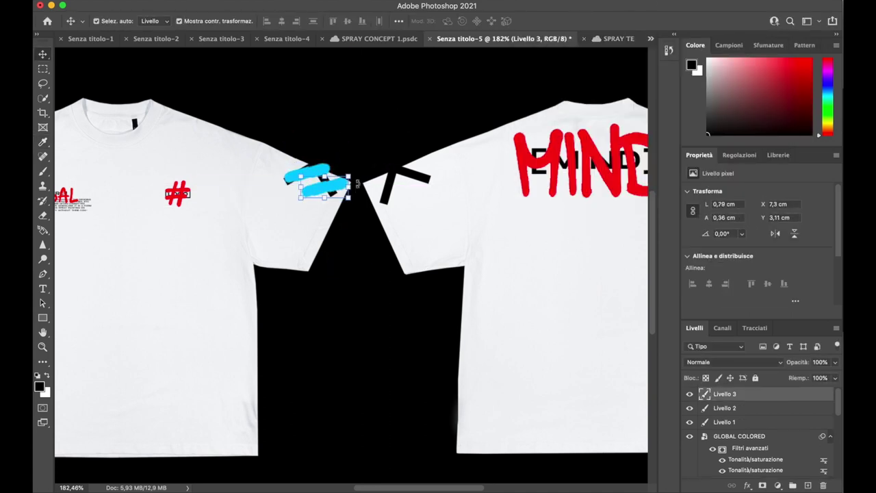
{"action": "key", "text": "Return"}
Step: Convert the dash layers to smart objects and move a cyan dash onto the other sleeve
{"action": "right_click", "coordinate": [753, 408]}
{"action": "left_click", "coordinate": [616, 152]}
{"action": "left_click_drag", "start_coordinate": [311, 168], "coordinate": [397, 181]}
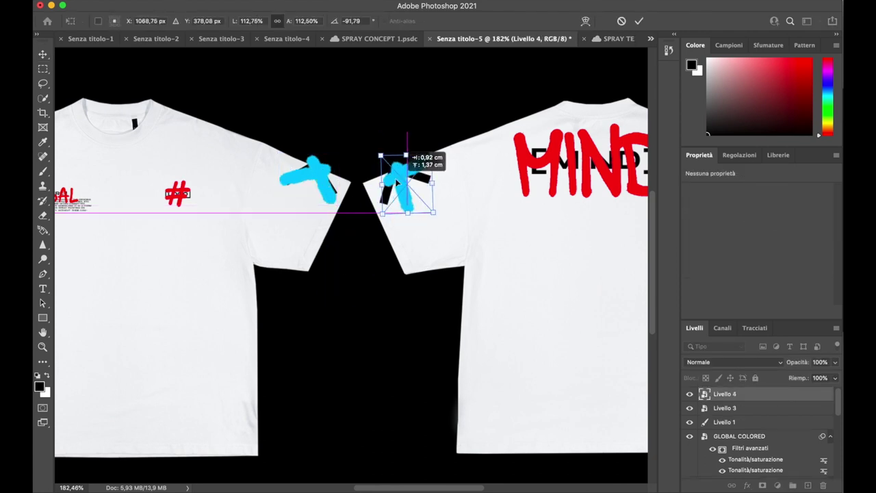
{"action": "left_click", "coordinate": [640, 21]}
Step: Select the Livello 3 layer and rasterize it for Lasso trimming
{"action": "left_click", "coordinate": [306, 167]}
{"action": "key", "text": "l"}
{"action": "right_click", "coordinate": [724, 408]}
{"action": "left_click", "coordinate": [727, 414]}
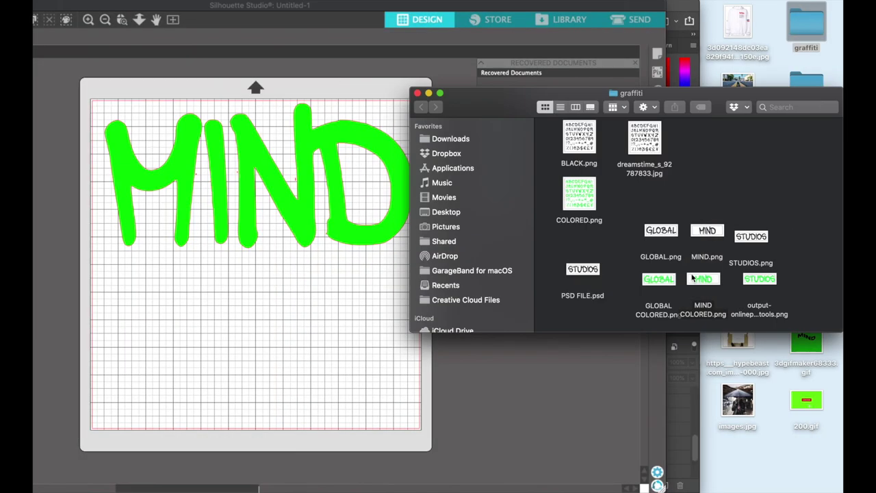
Step: Bring the green GLOBAL image onto the mat, shrink it, and place it just under MIND
{"action": "left_click_drag", "start_coordinate": [660, 278], "coordinate": [286, 317]}
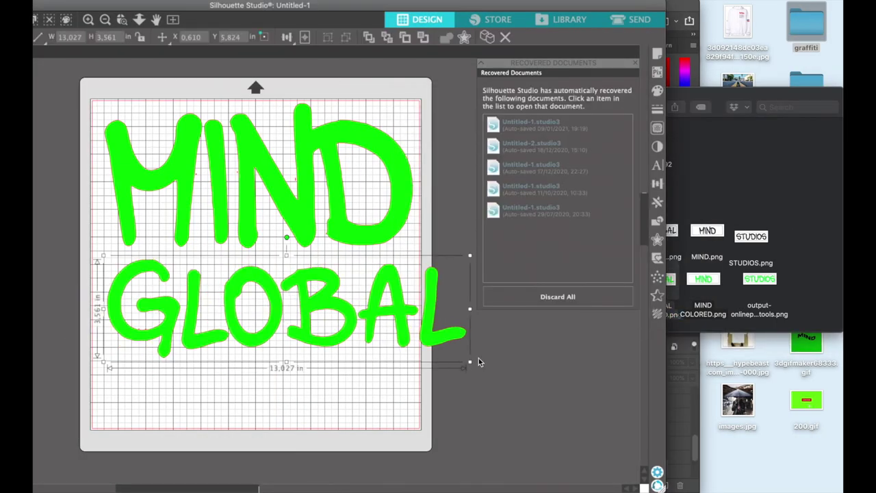
{"action": "left_click_drag", "start_coordinate": [479, 362], "coordinate": [385, 336]}
{"action": "left_click_drag", "start_coordinate": [212, 303], "coordinate": [188, 255]}
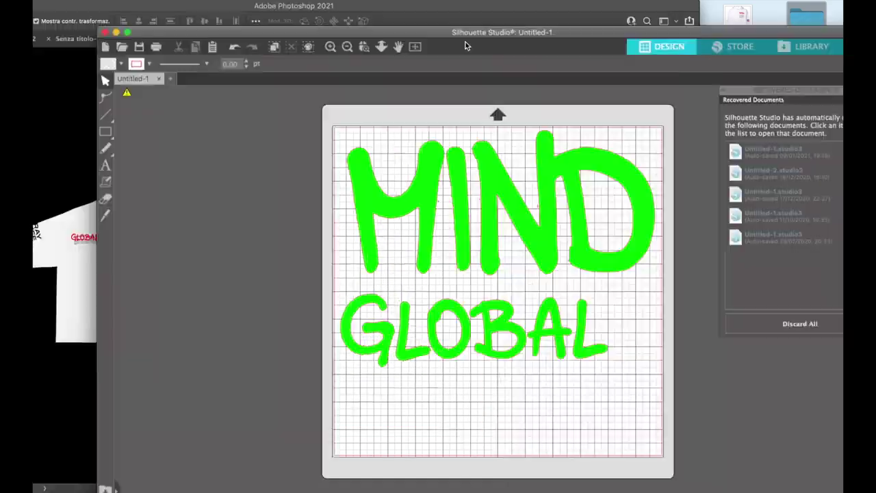